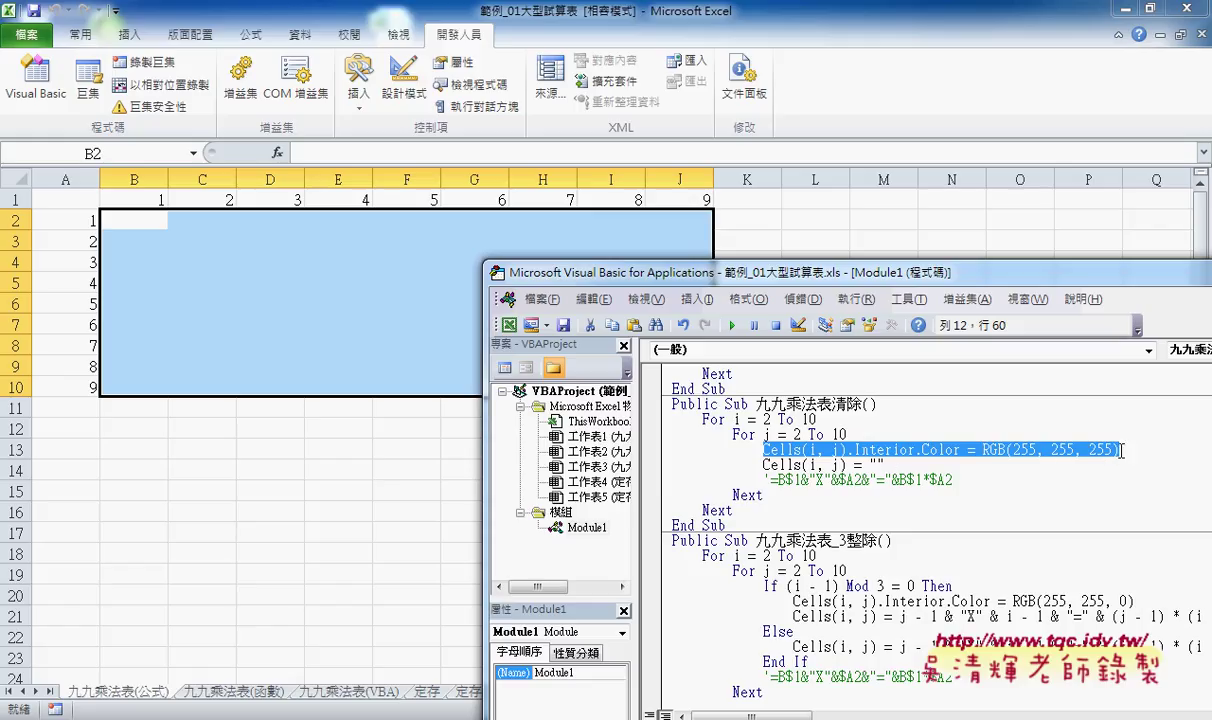
- Duplicate the white RGB Interior.Color line and change the copy to Interior.ColorIndex = xlNone
drag(1118, 451, 763, 450)
click(1146, 450)
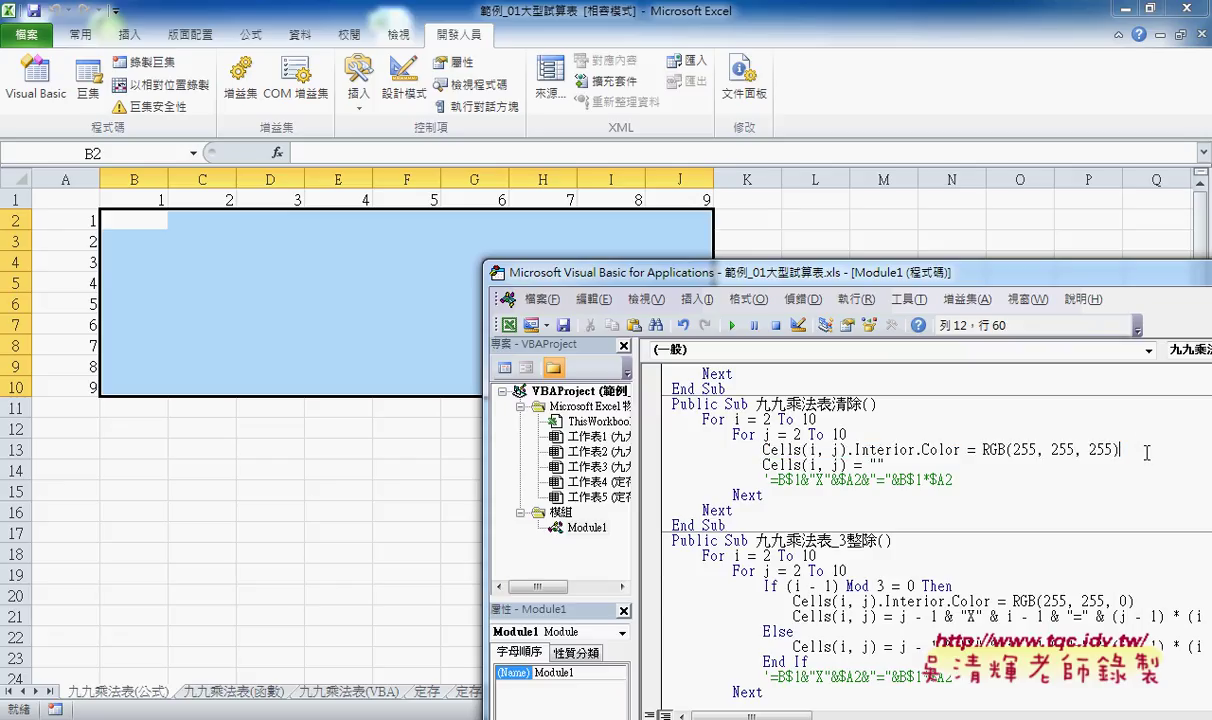
key(Return)
text(Cells(i, j).Interior.Color = RGB(255, 255, 255))
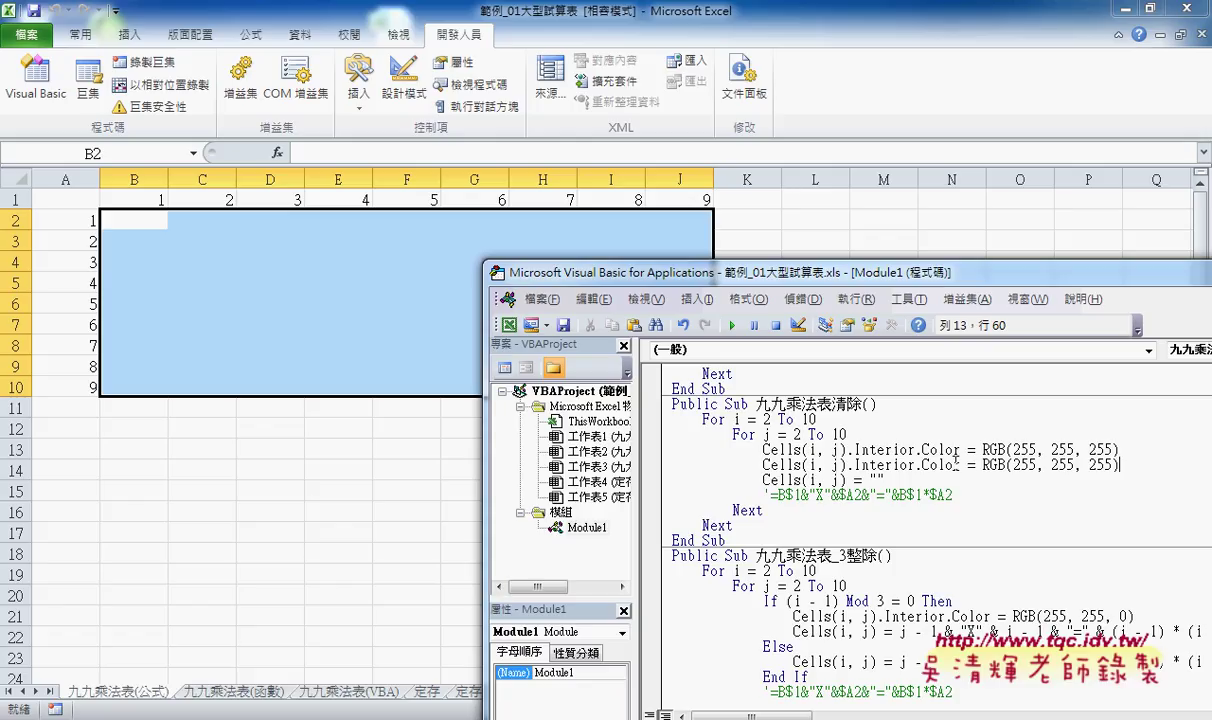
drag(957, 463, 1136, 460)
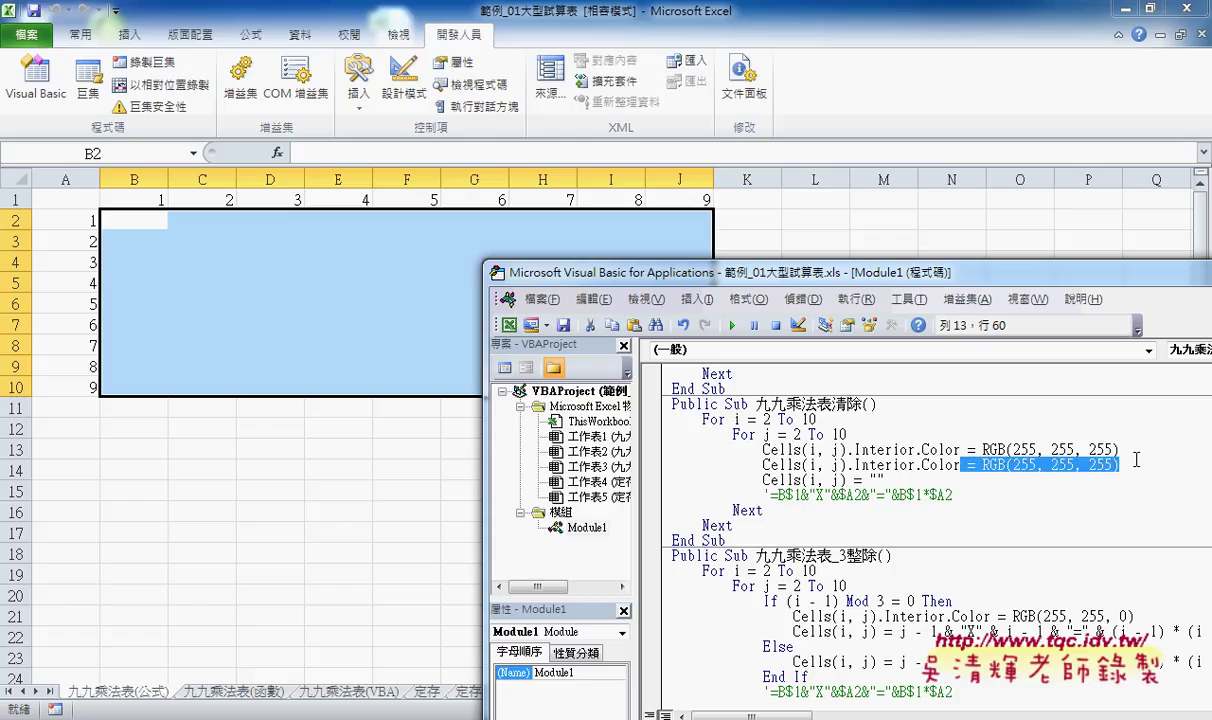
text(inde)
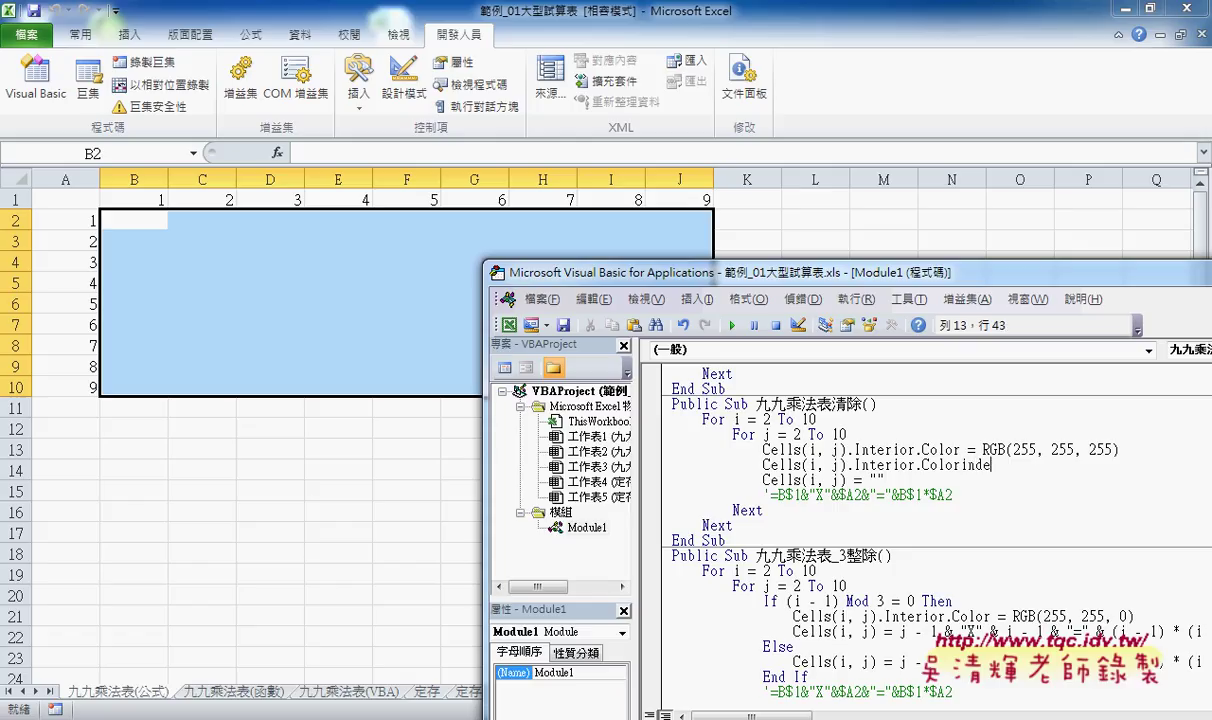
text(x=)
text(xl)
text(none)
click(884, 480)
click(1006, 465)
drag(1066, 465, 763, 463)
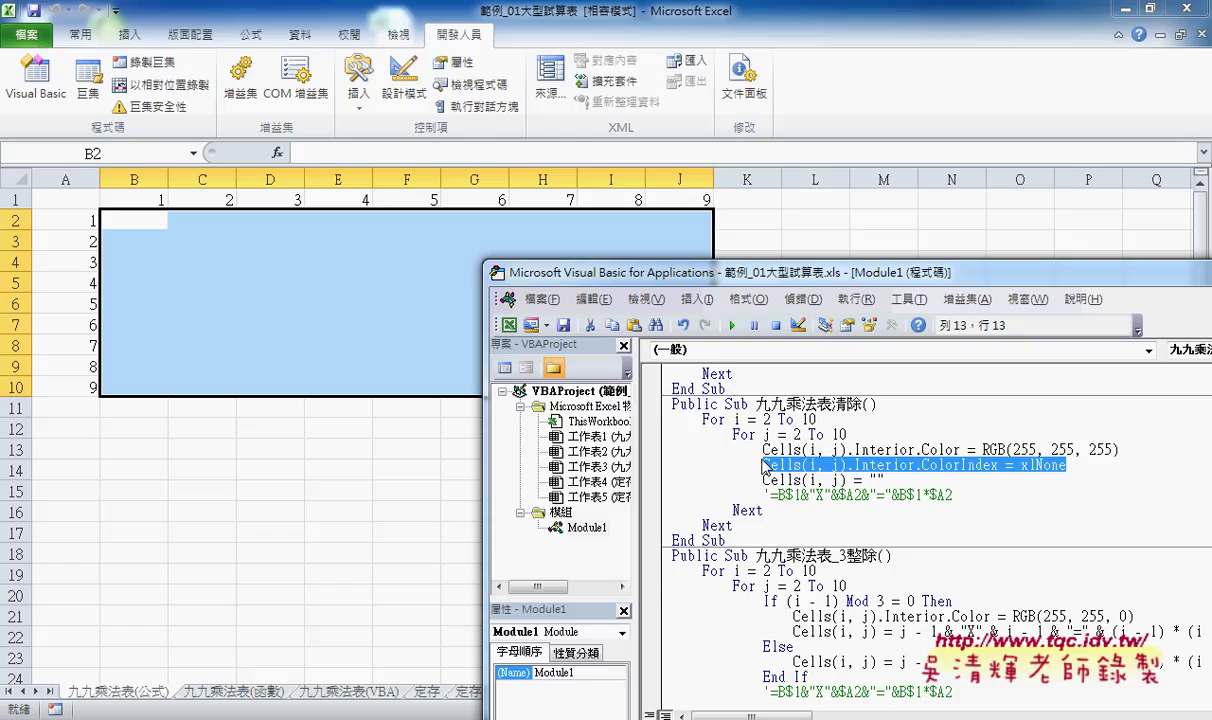
- Comment out the Interior.Color = RGB(255, 255, 255) line with a leading apostrophe
click(1004, 465)
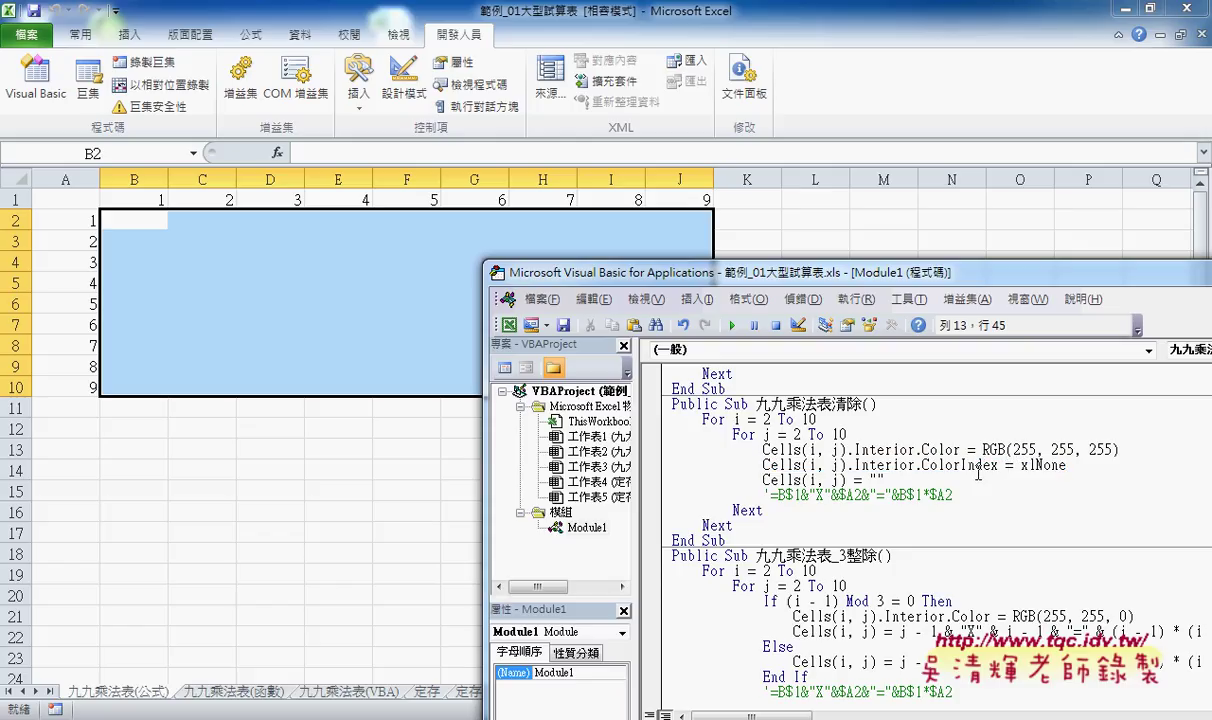
drag(961, 465, 999, 465)
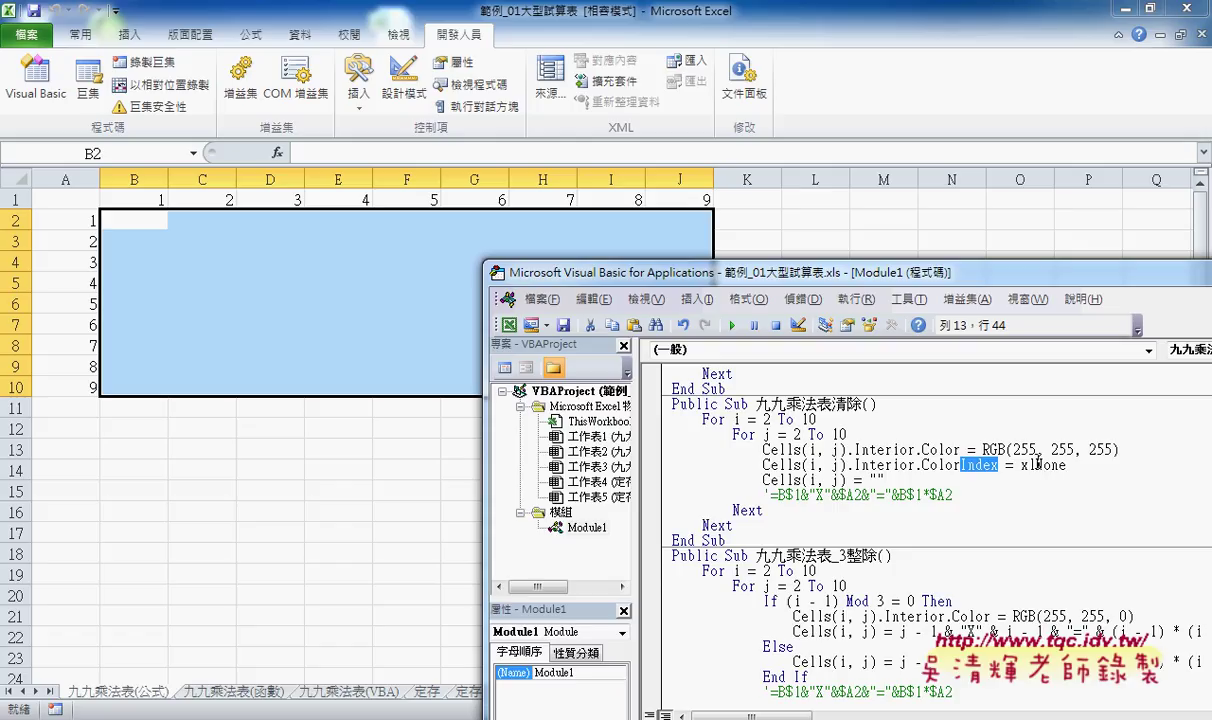
mouse_move(1036, 465)
mouse_down()
mouse_move(1021, 465)
mouse_move(1036, 465)
mouse_up()
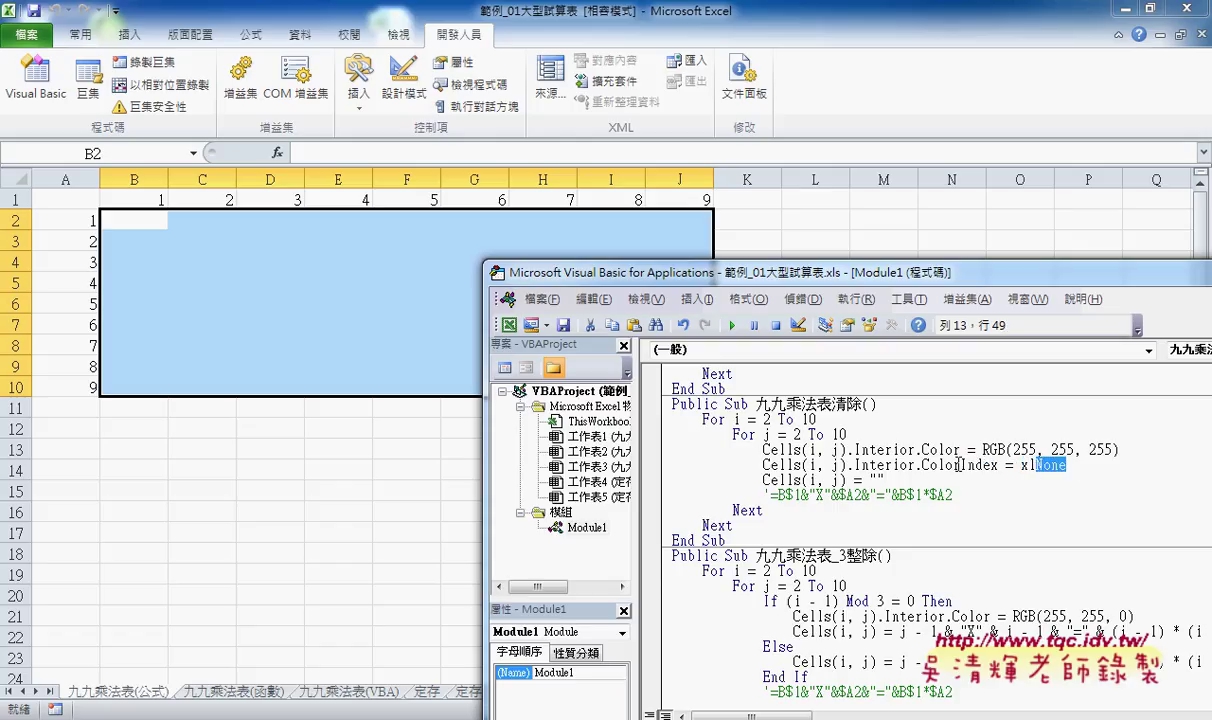
click(860, 436)
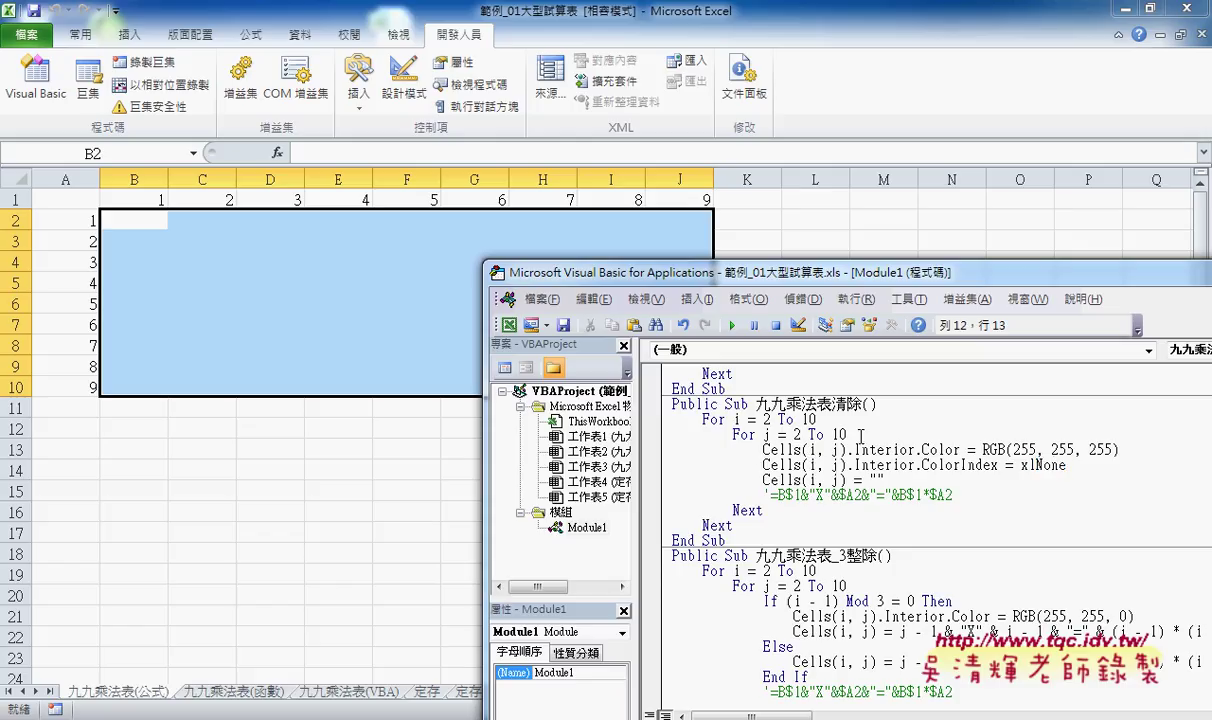
text(')
key(Down)
key(Down)
key(Down)
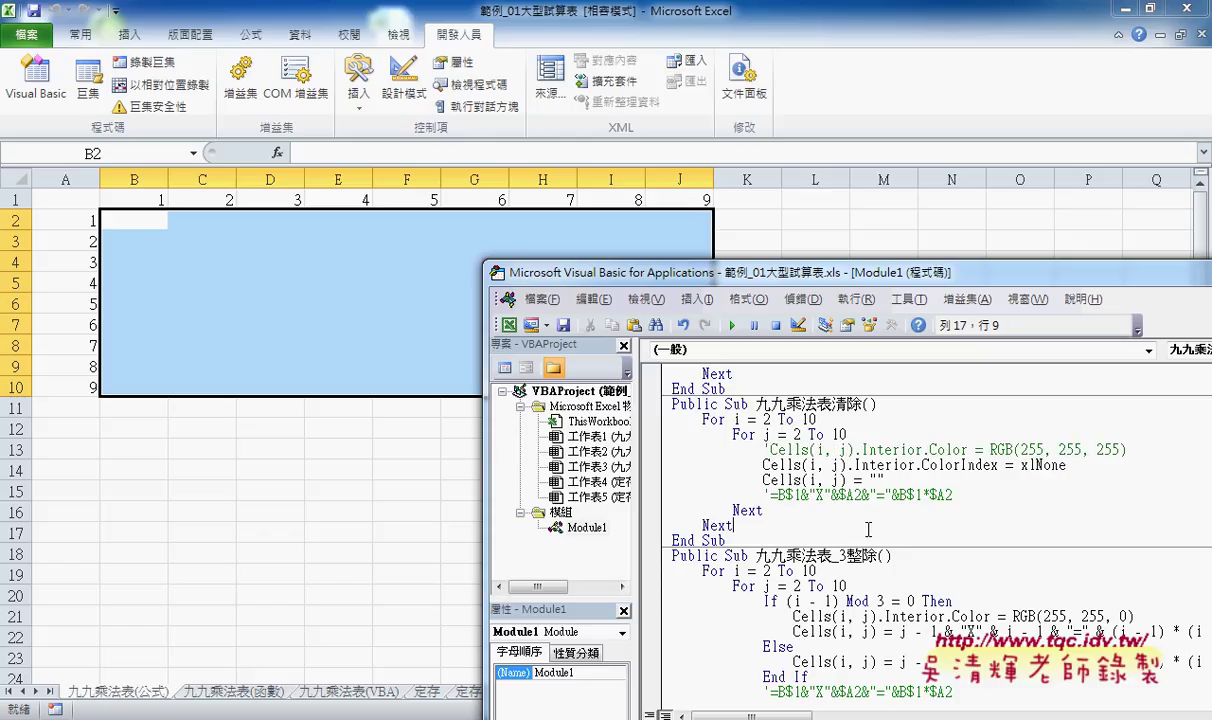
click(828, 590)
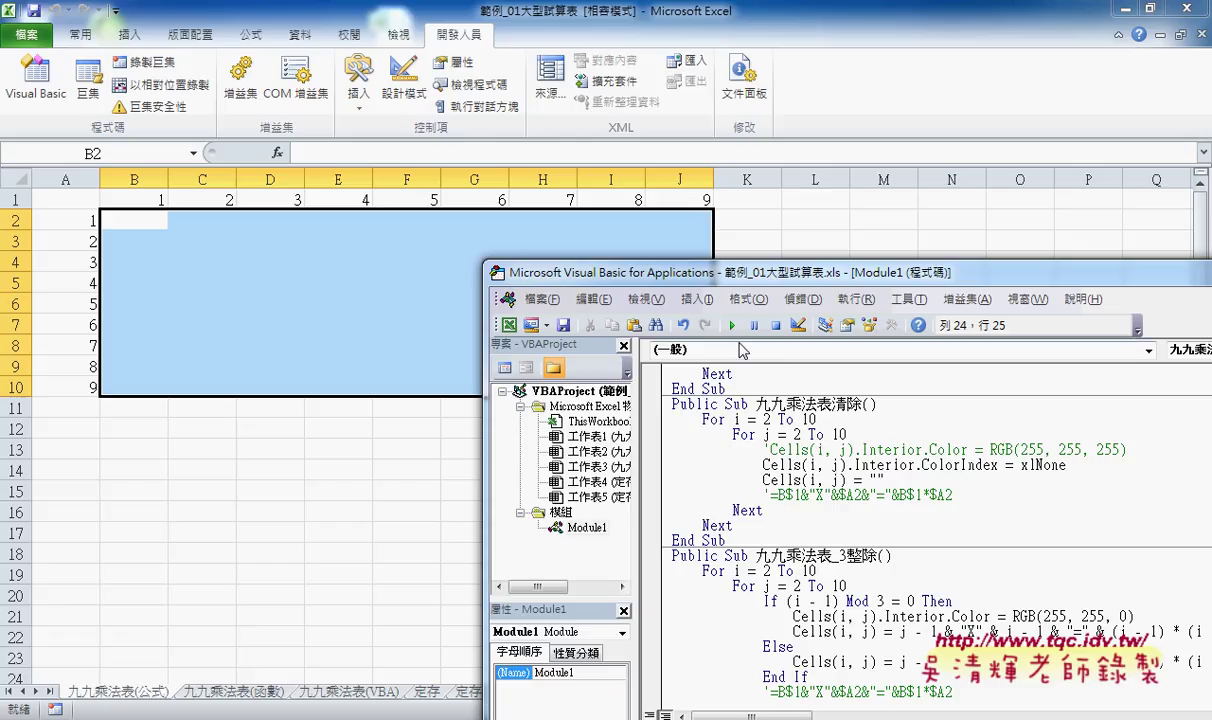
- Run 九九乘法表_3整除, then run 九九乘法表清除 to empty B2:J10
click(733, 326)
click(858, 480)
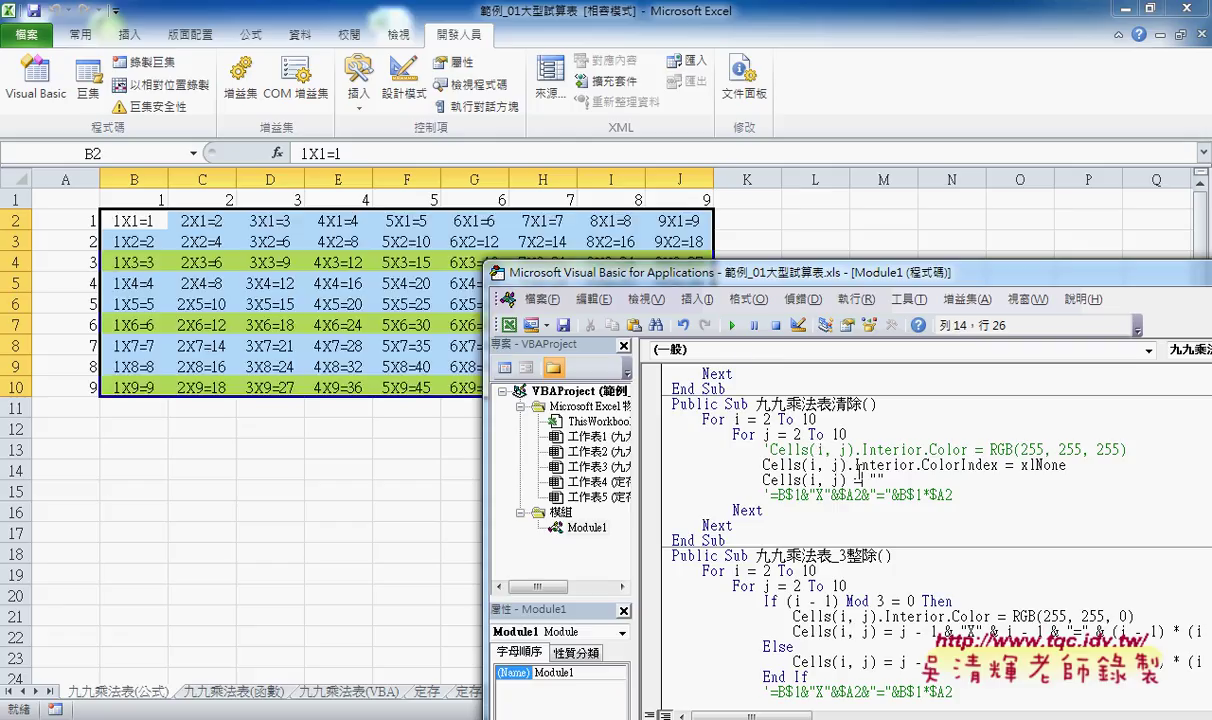
click(731, 327)
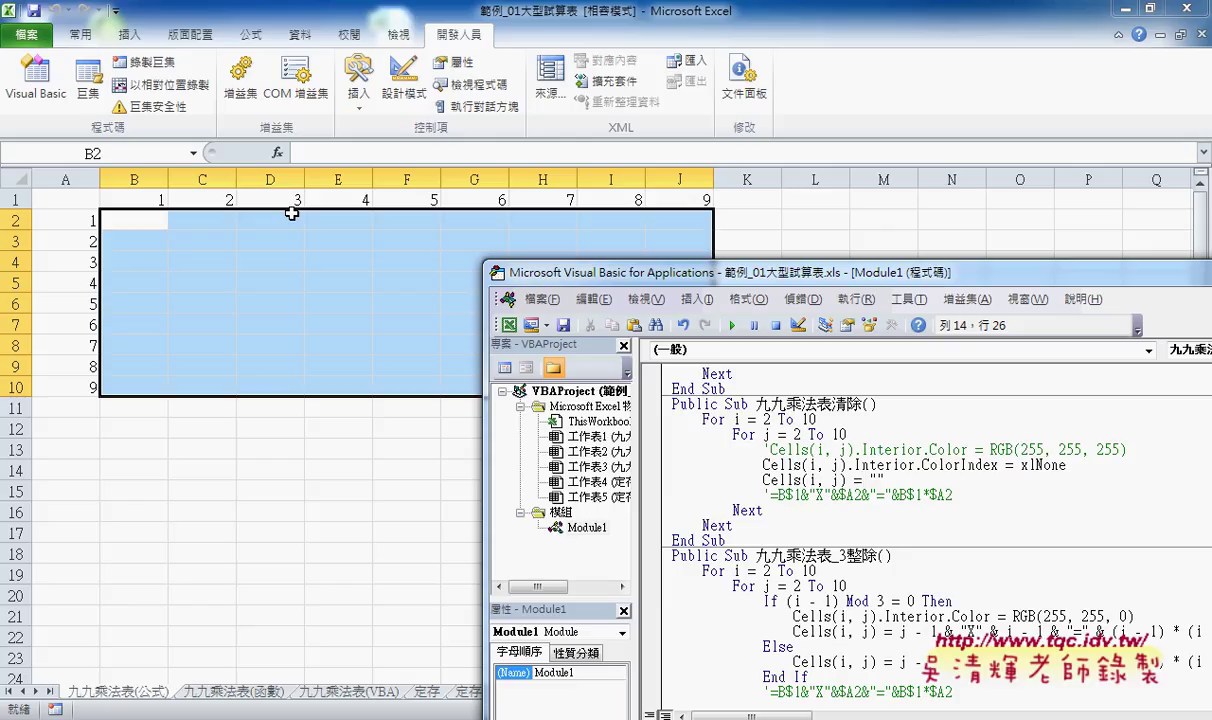
drag(553, 271, 453, 192)
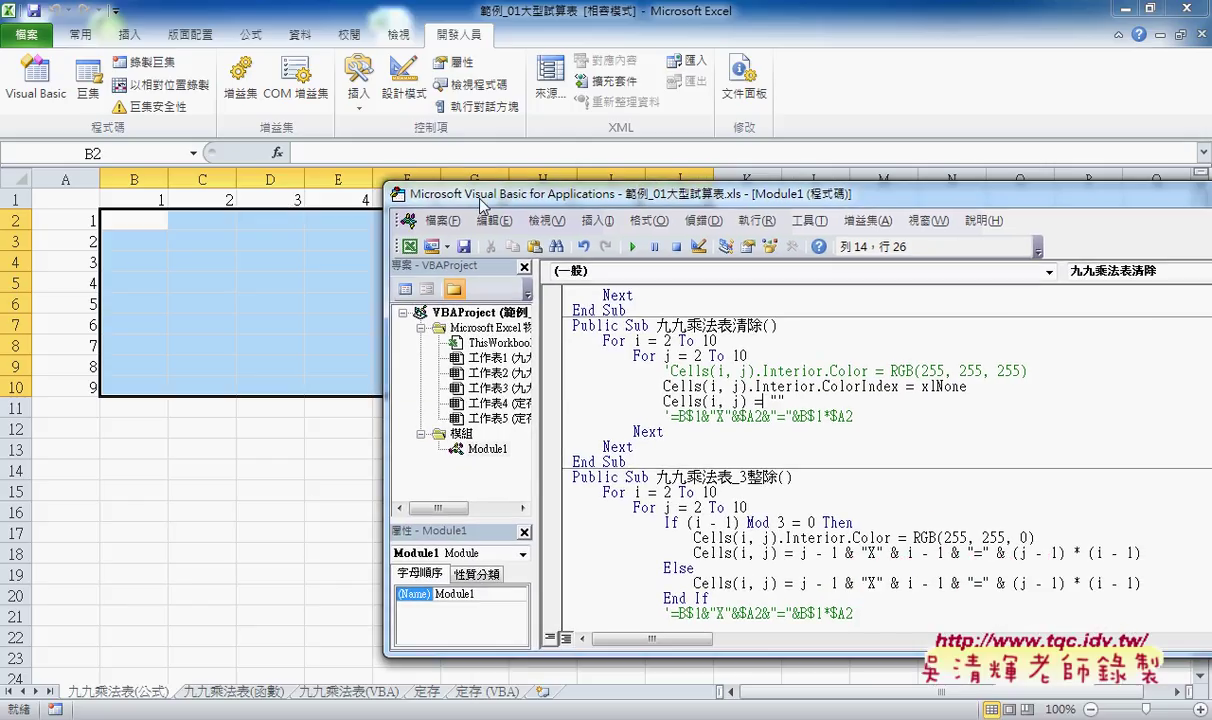
- Run 九九乘法表_3整除 with F5 to rebuild the table and bring the worksheet forward
click(608, 493)
key(F5)
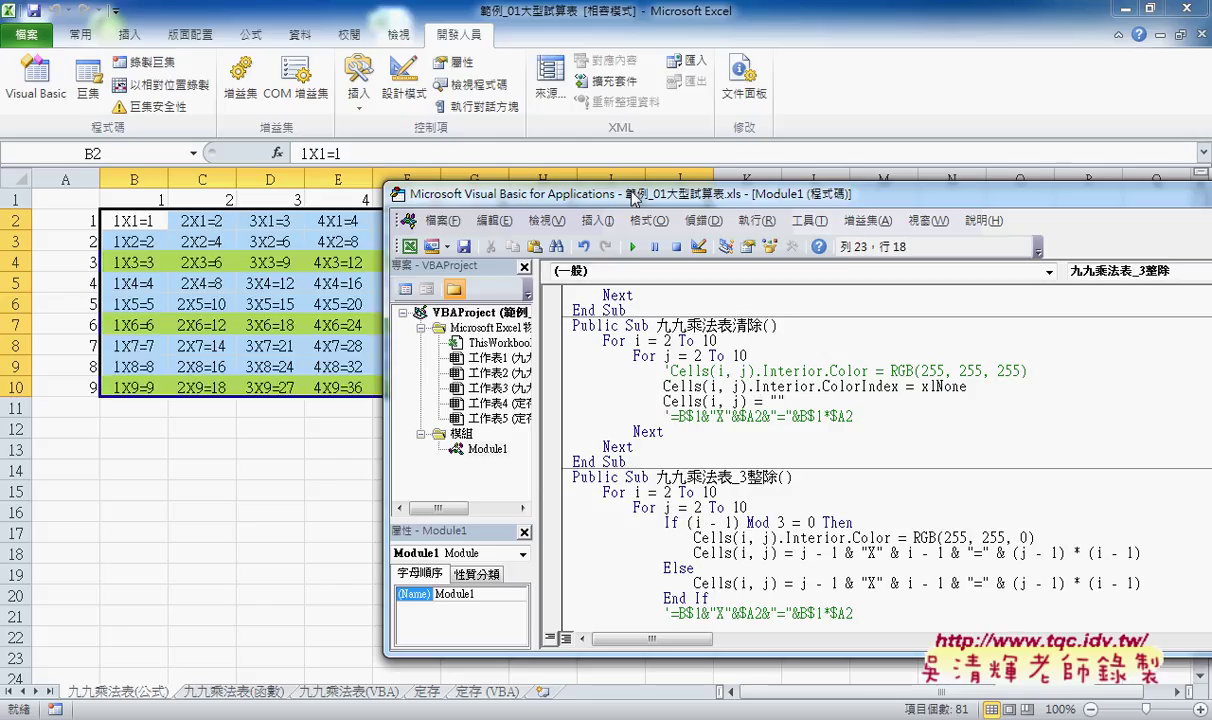
drag(632, 197, 777, 281)
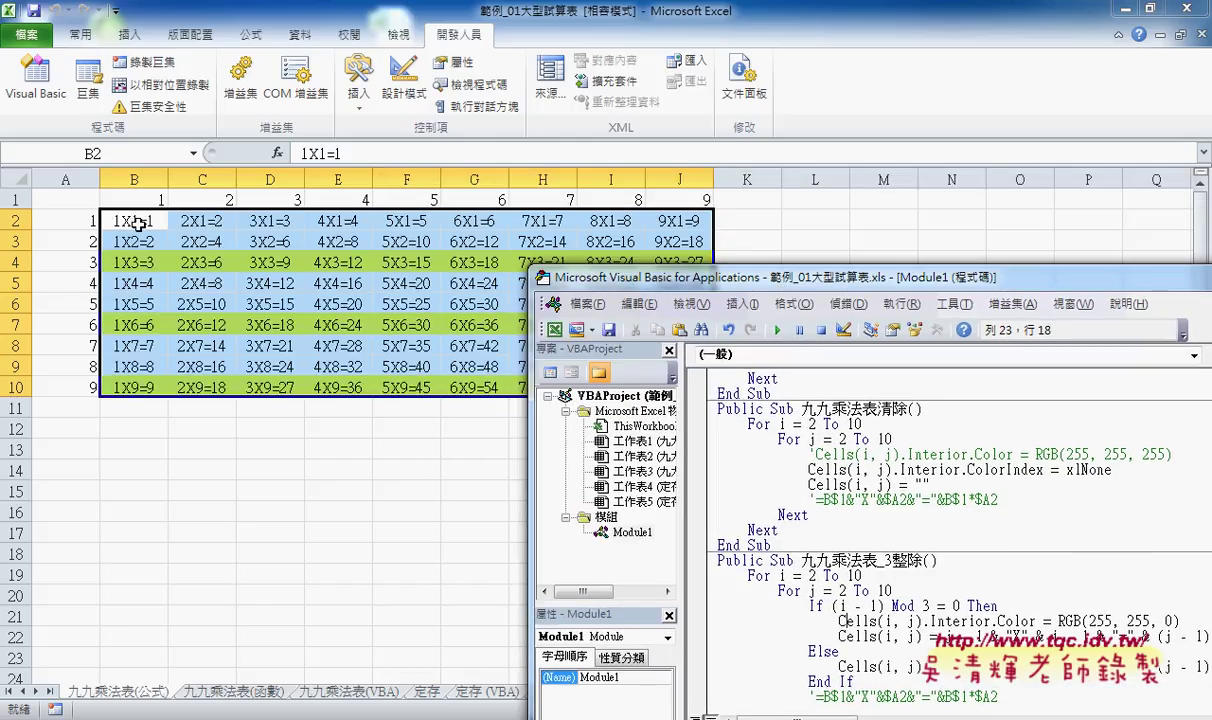
click(138, 222)
- Check the diagonal entries from 2X2=4 in C3 to 9X9=81 in J10
click(196, 243)
click(264, 260)
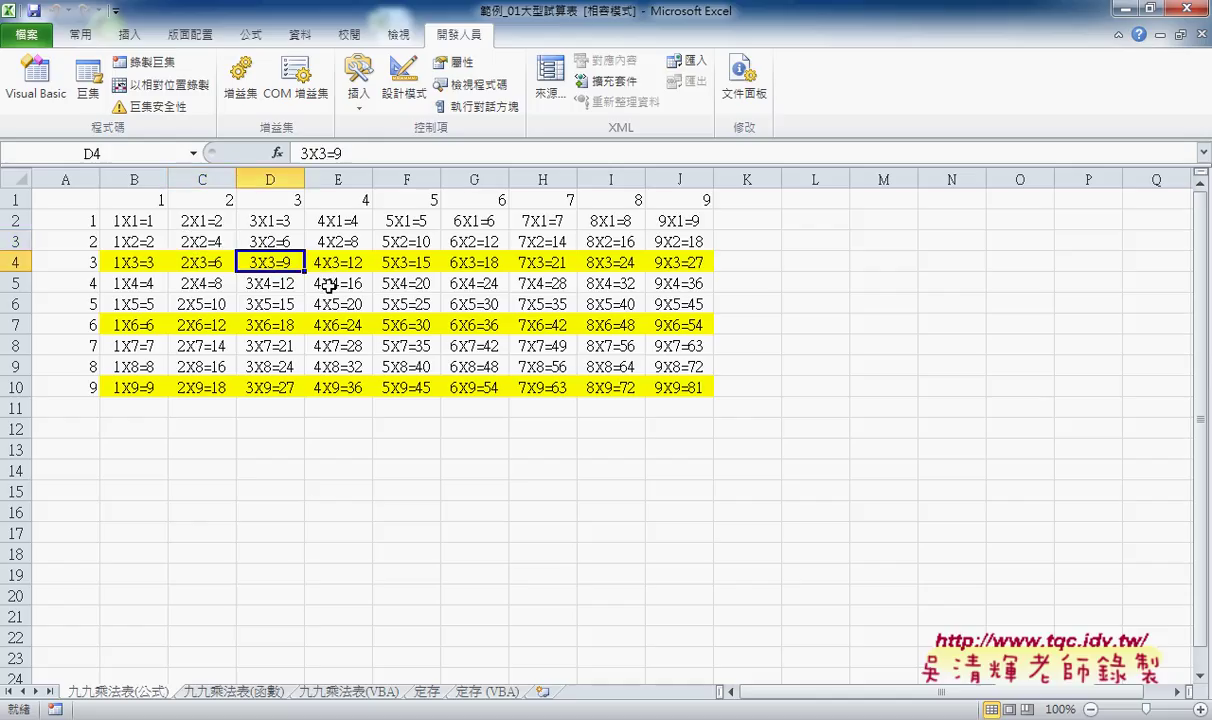
click(345, 285)
click(400, 302)
click(462, 319)
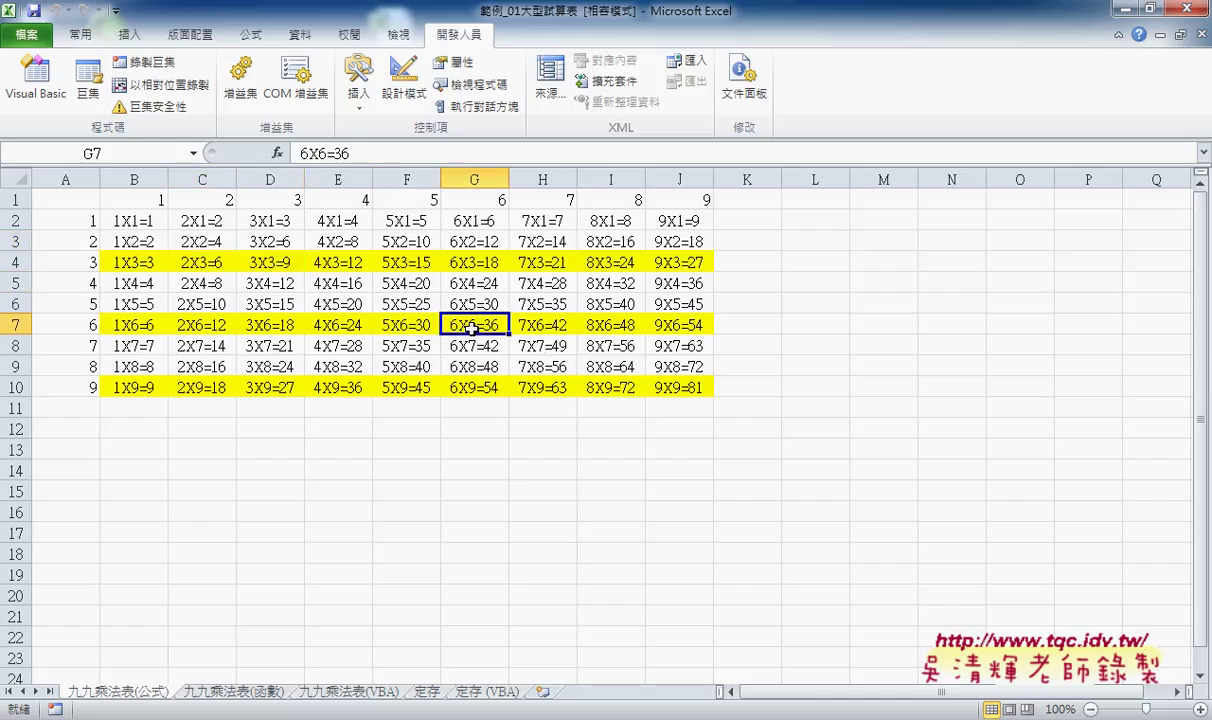
click(545, 348)
click(612, 368)
click(688, 388)
- Check the anti-diagonal entries from 9X1=9 in J2 to 1X9=9 in B10
click(648, 221)
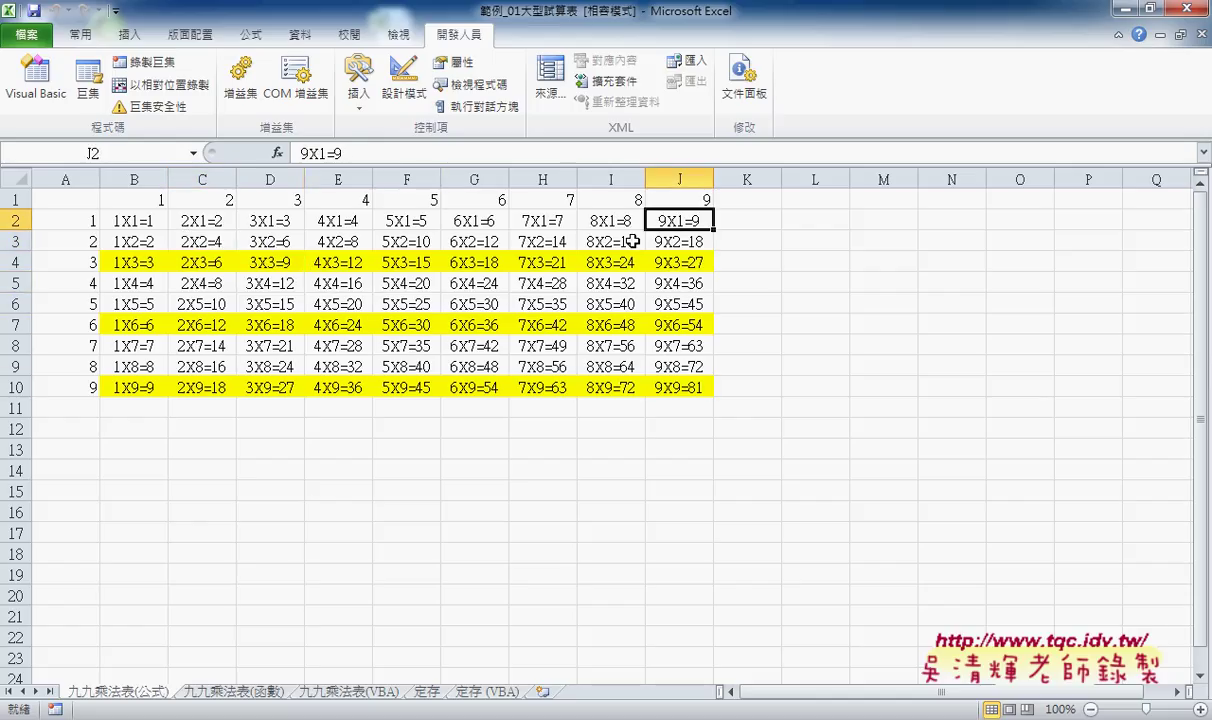
click(600, 241)
click(525, 262)
click(465, 283)
click(400, 306)
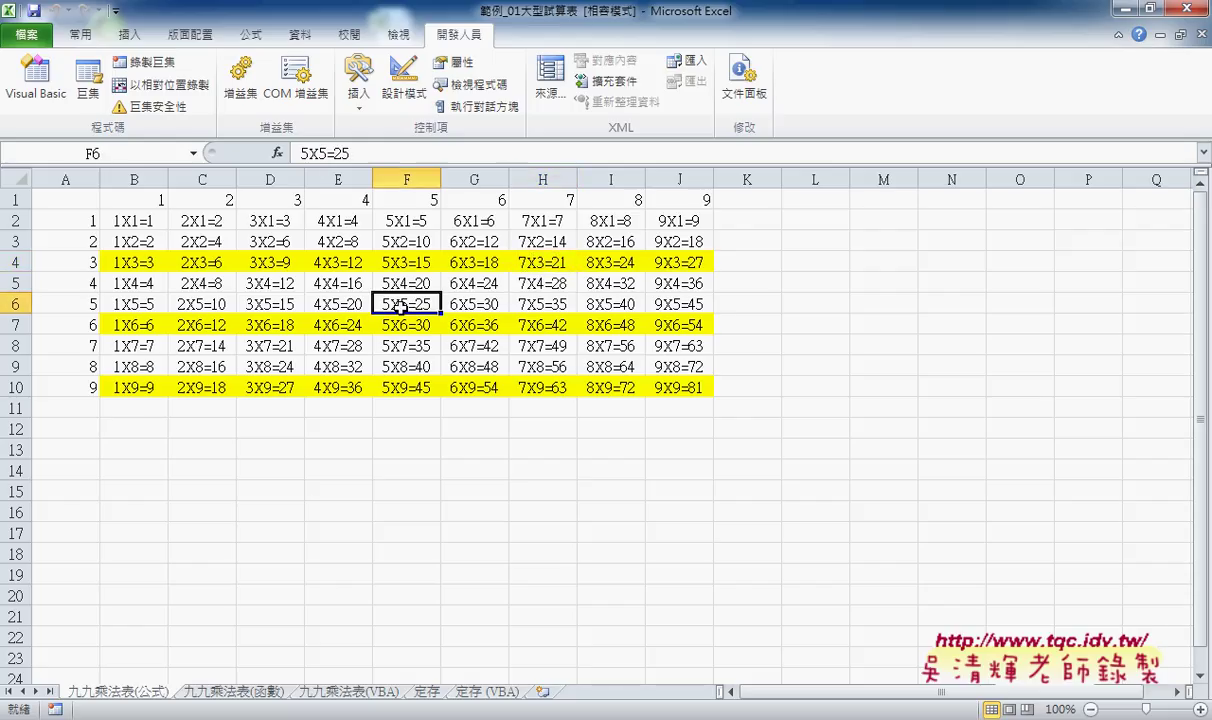
click(335, 322)
click(265, 344)
click(198, 365)
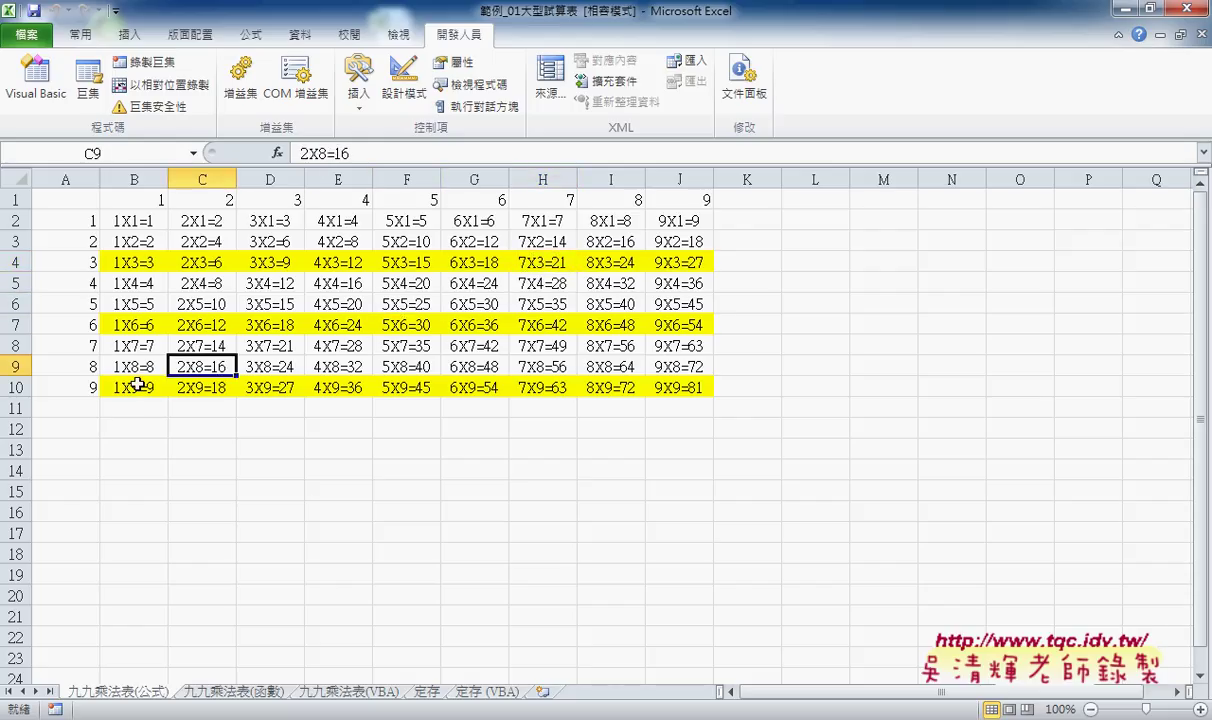
click(134, 386)
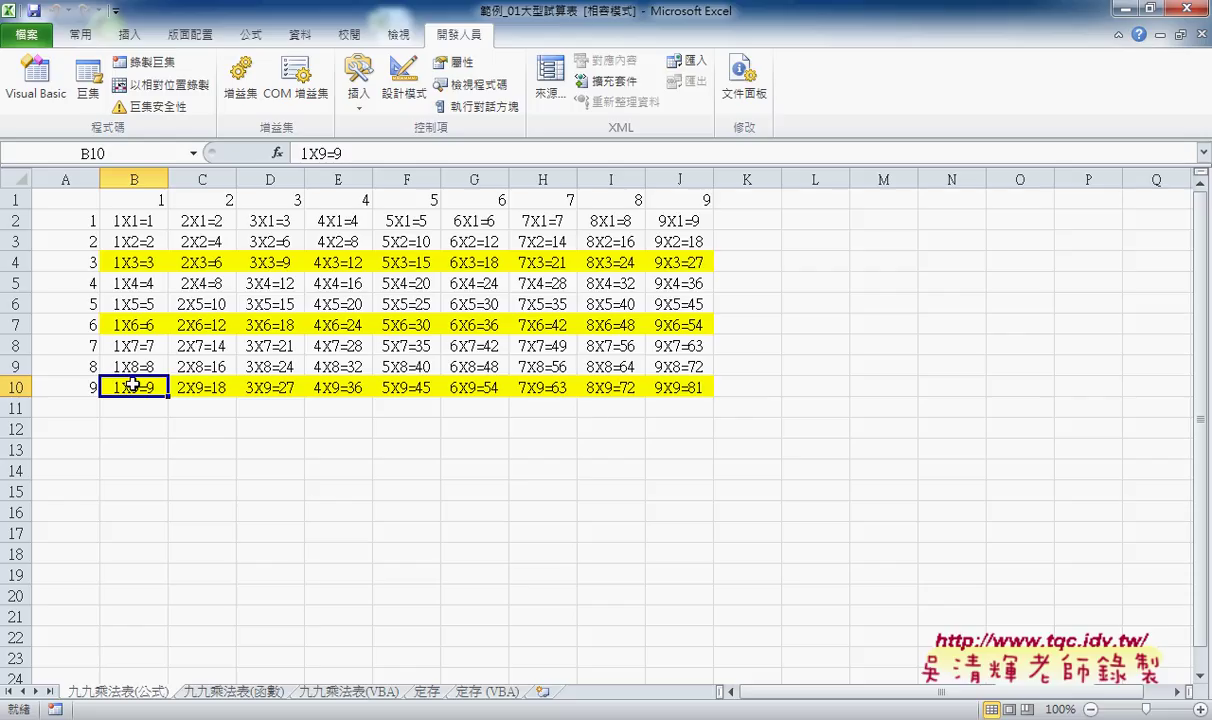
- Recheck the diagonal entries 1X1=1, 2X2=4, 3X3=9 and 4X4=16 in B2 through E5
click(133, 222)
click(192, 239)
click(257, 262)
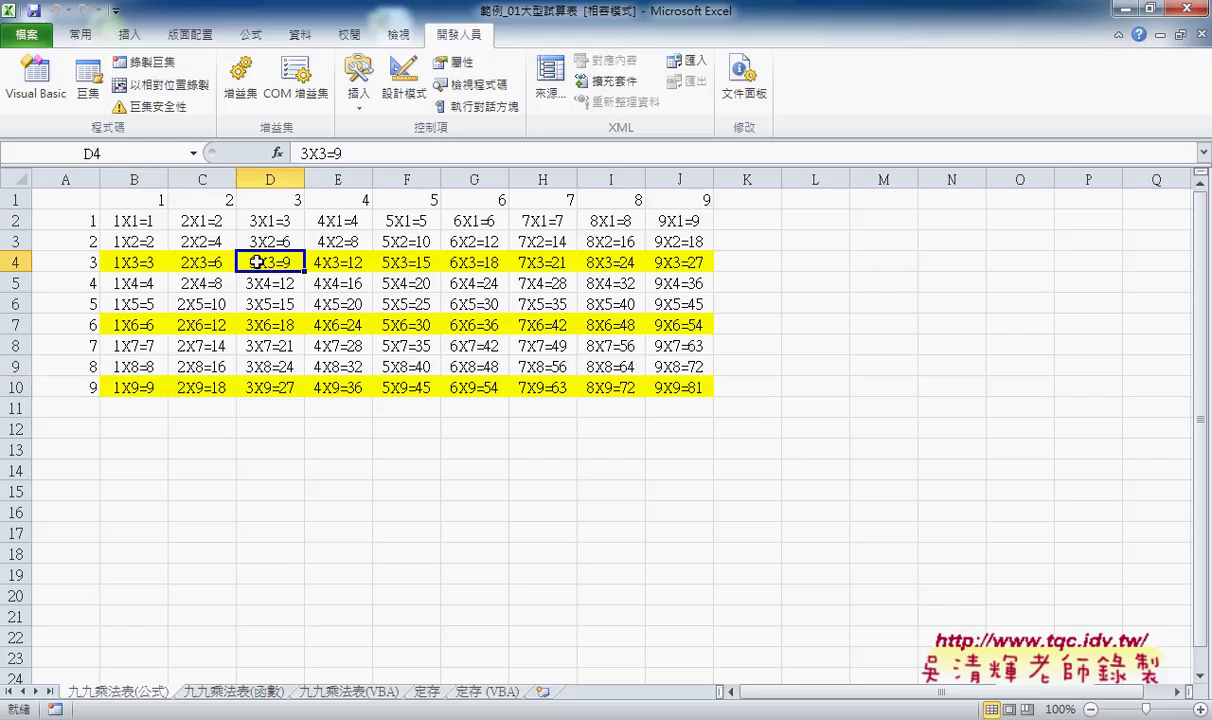
click(326, 281)
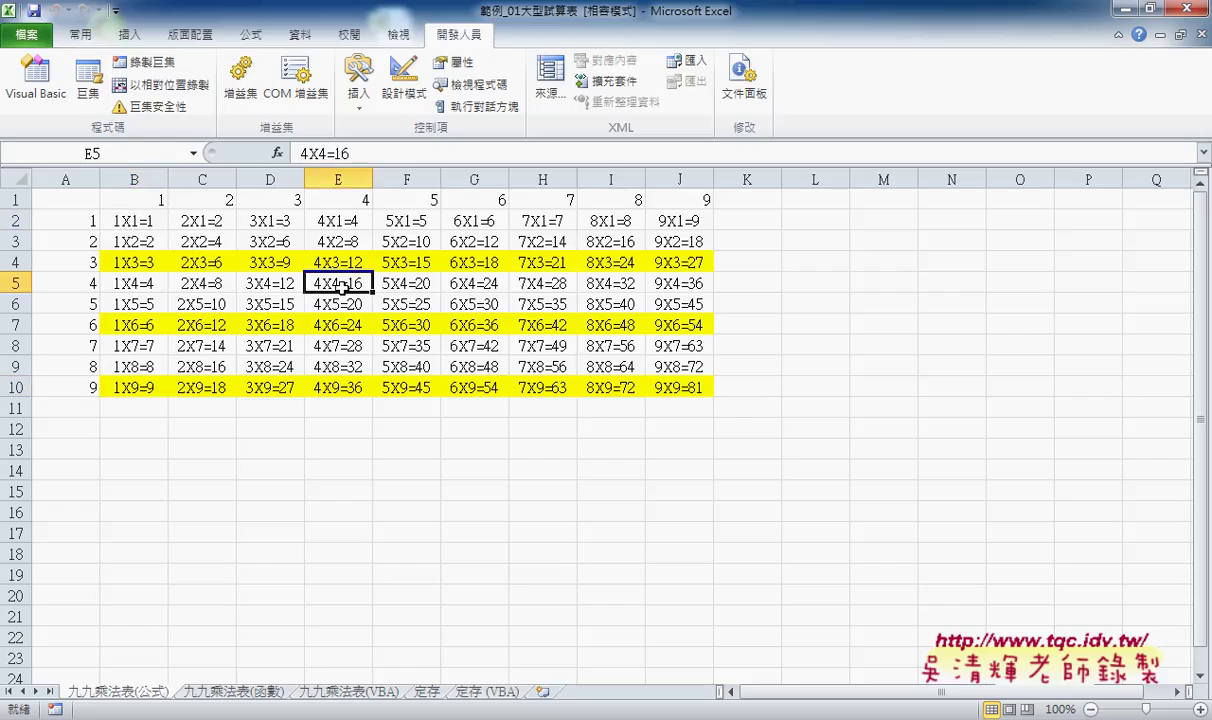
click(124, 219)
click(192, 242)
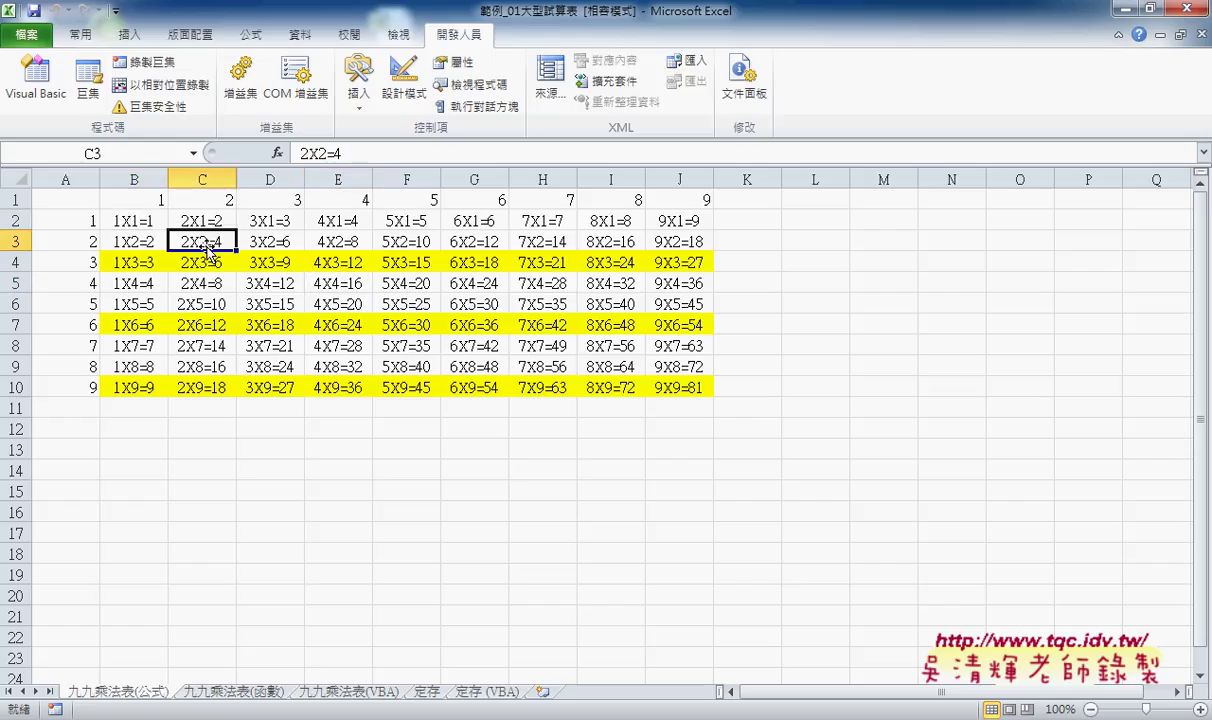
click(267, 264)
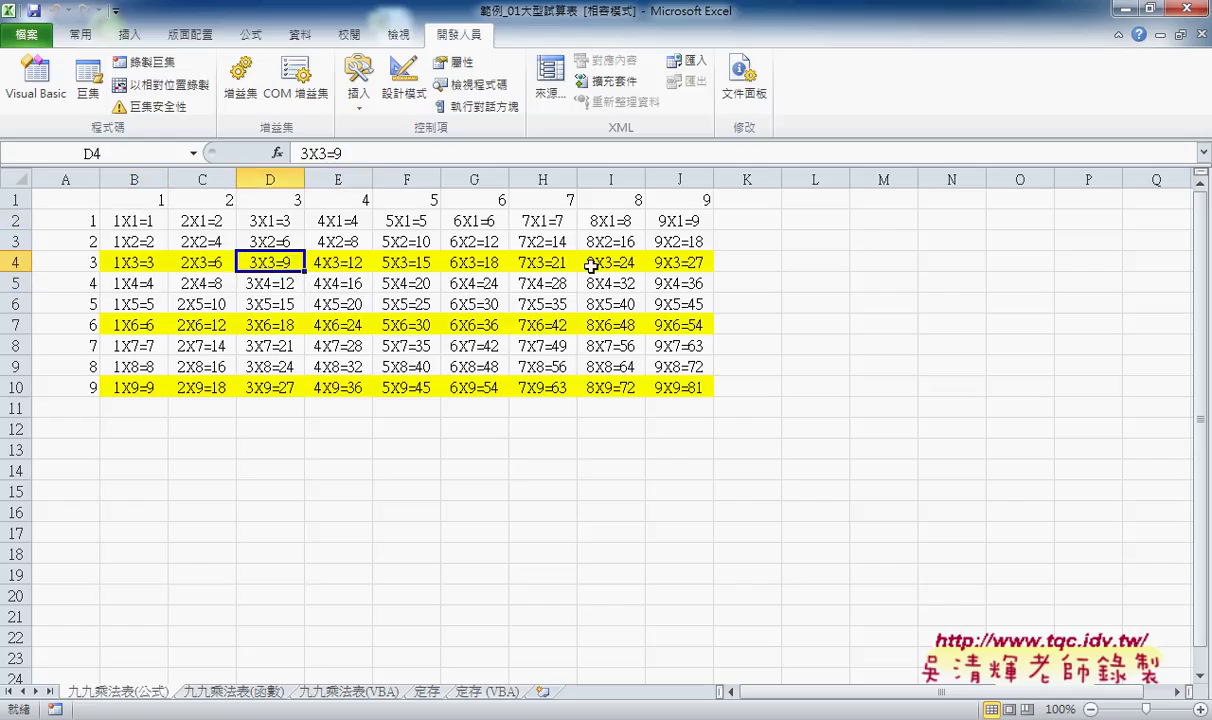
- Recheck the anti-diagonal entries from 9X1=9 in J2 down to 3X7=21 in D8
click(681, 222)
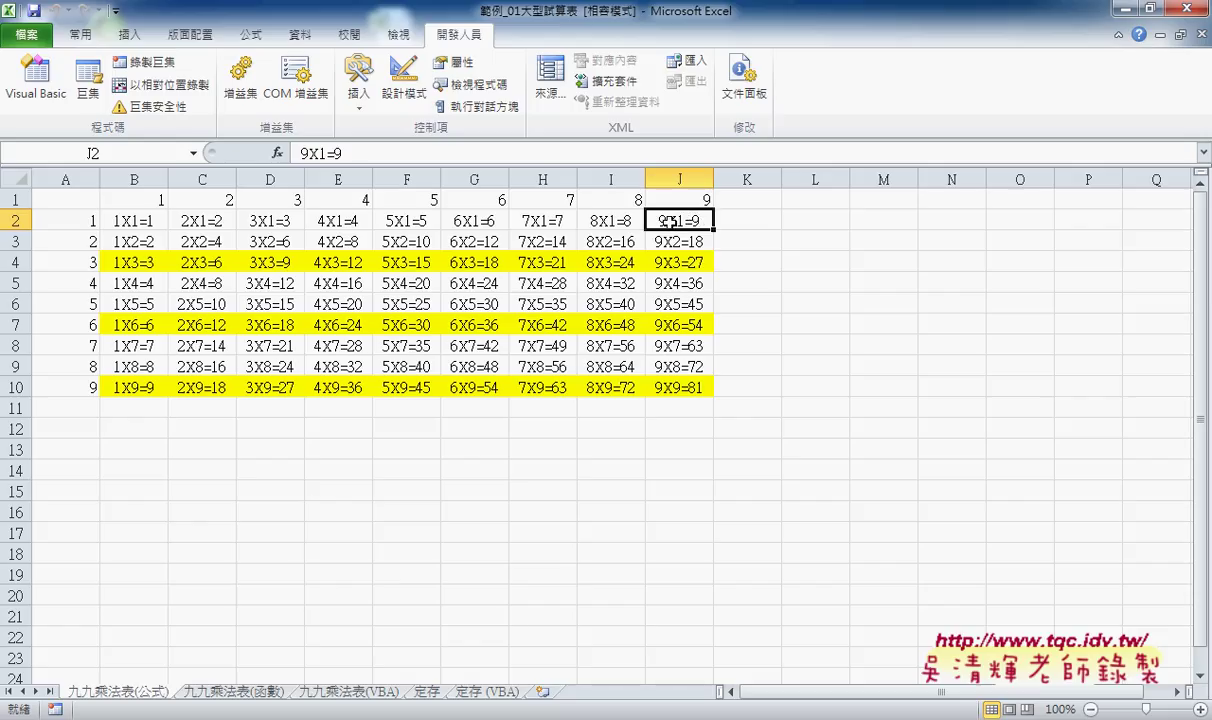
click(585, 240)
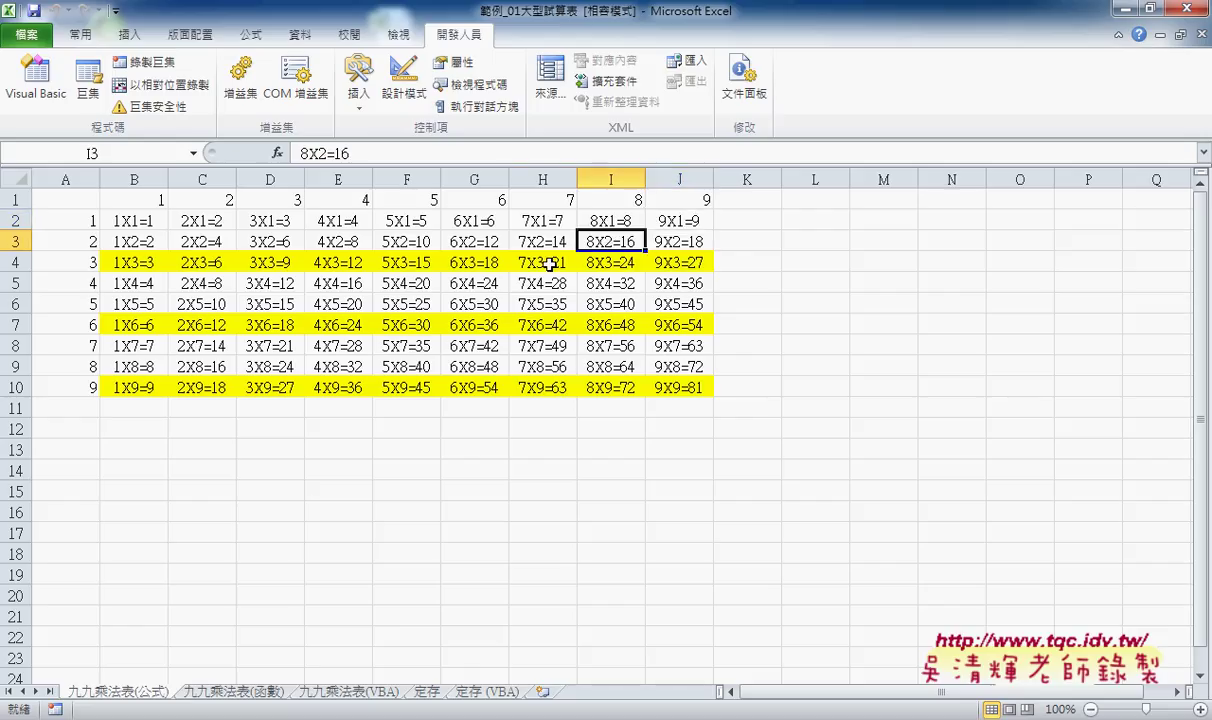
click(522, 256)
click(455, 283)
click(392, 300)
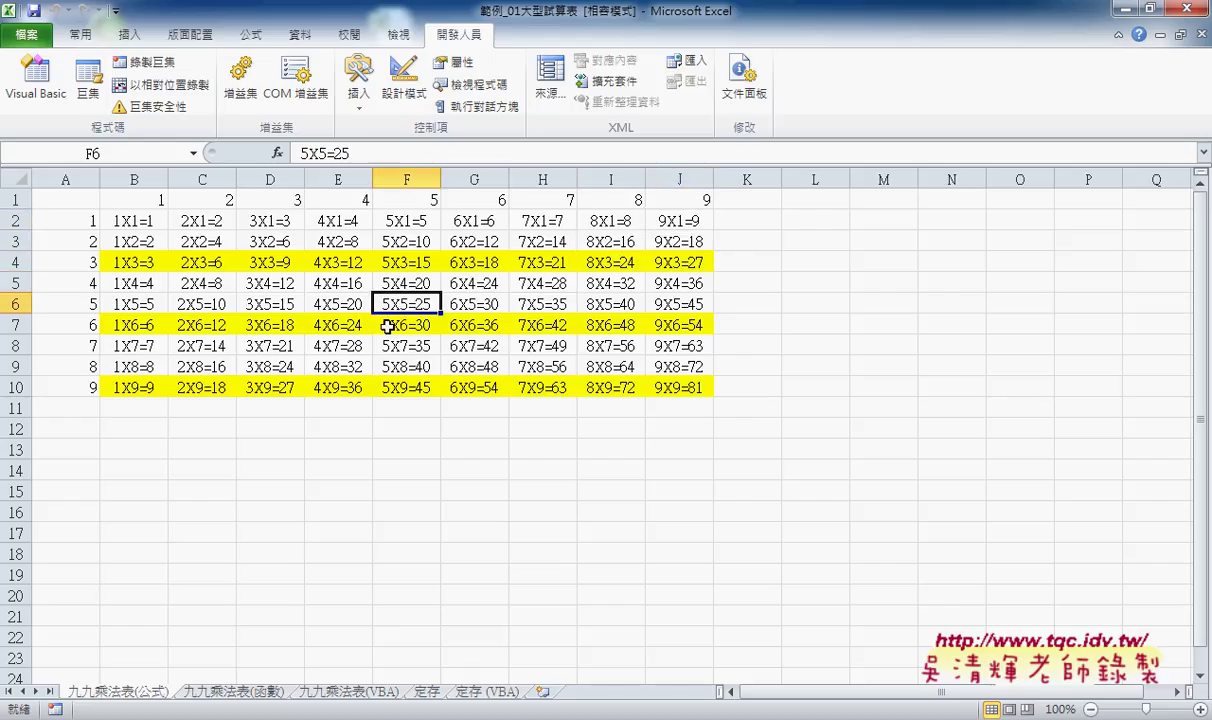
click(340, 325)
click(278, 346)
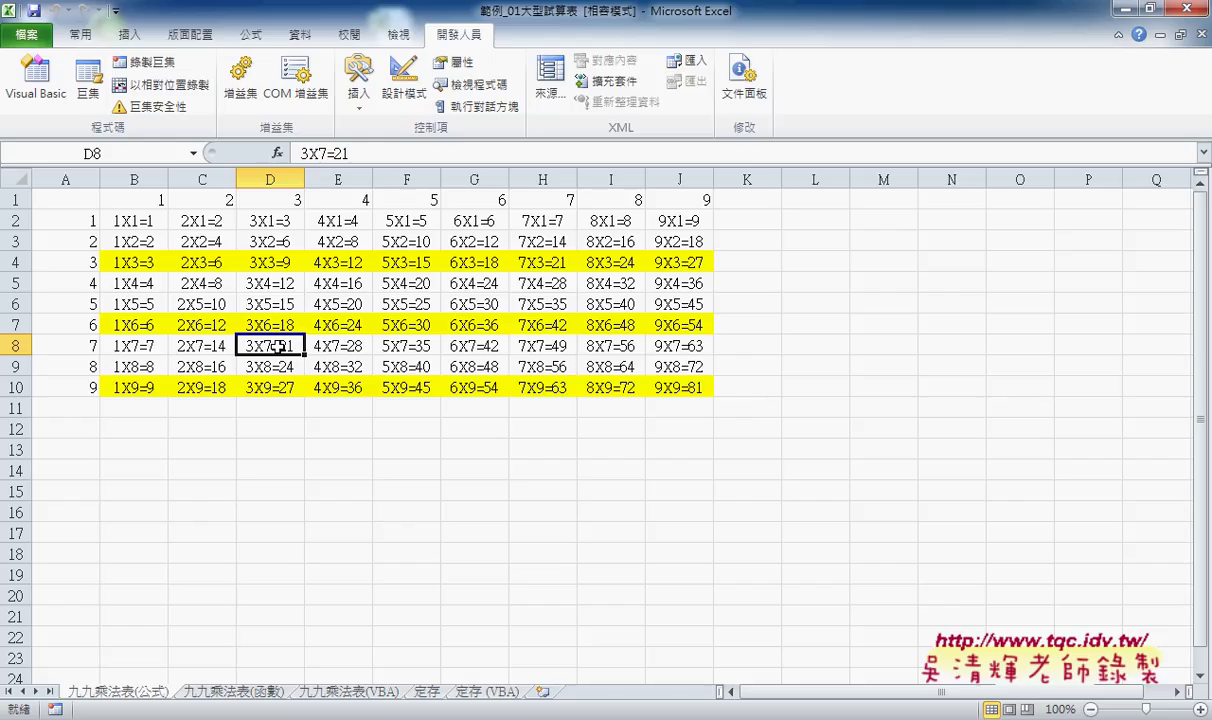
click(418, 309)
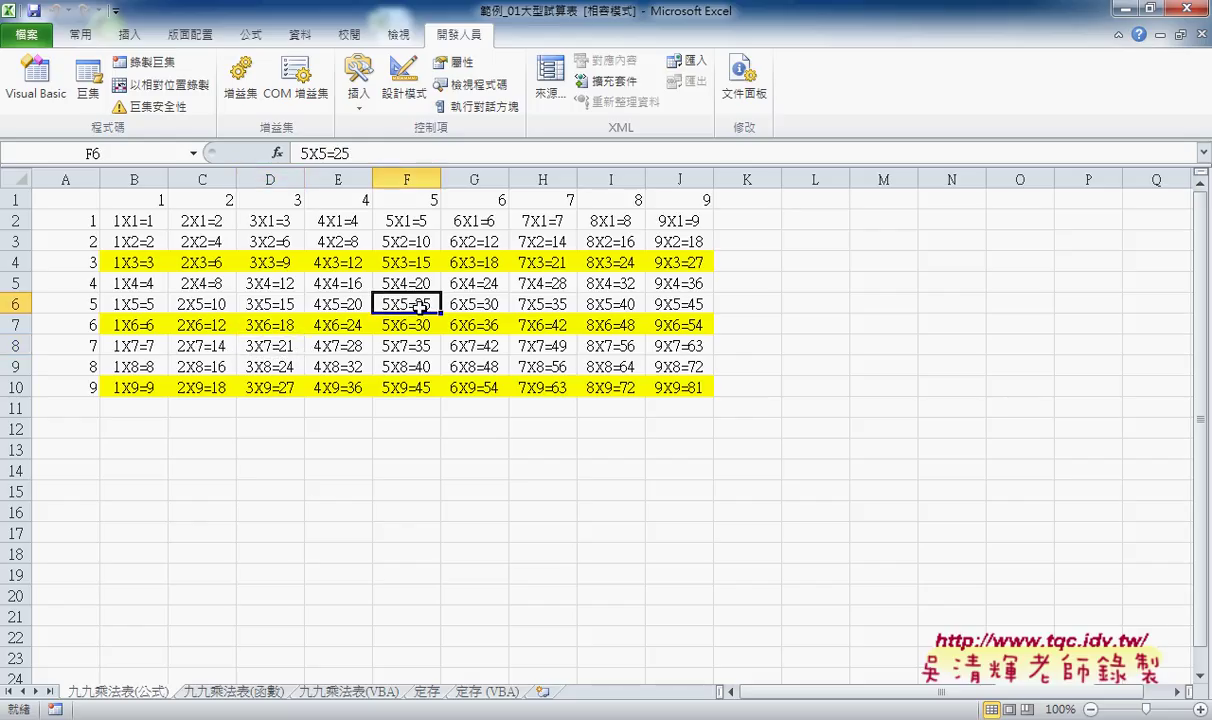